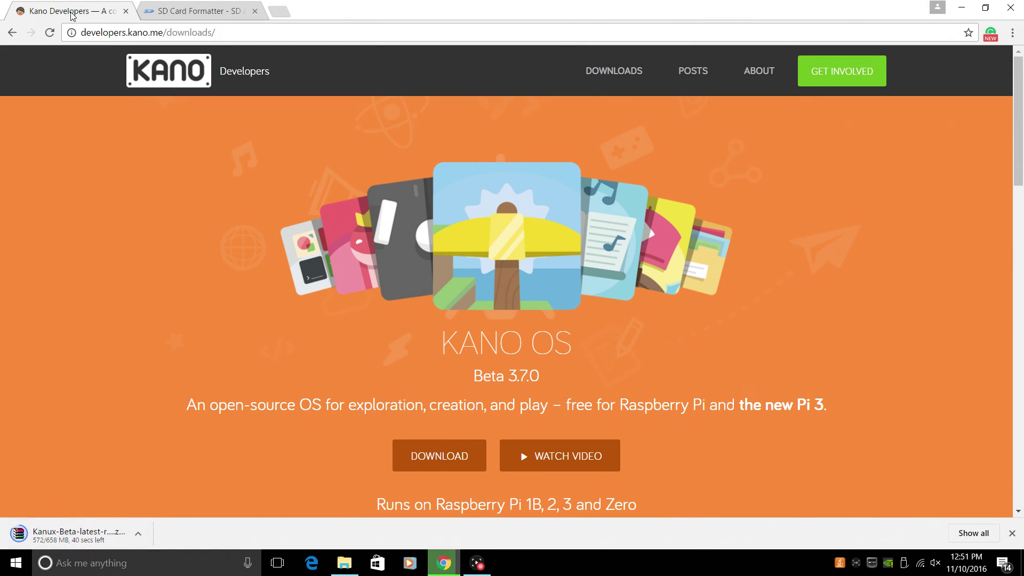
- Leave the SD Card Formatter page and bring up File Explorer on the RECOVERY (E:) card
left_click(204, 11)
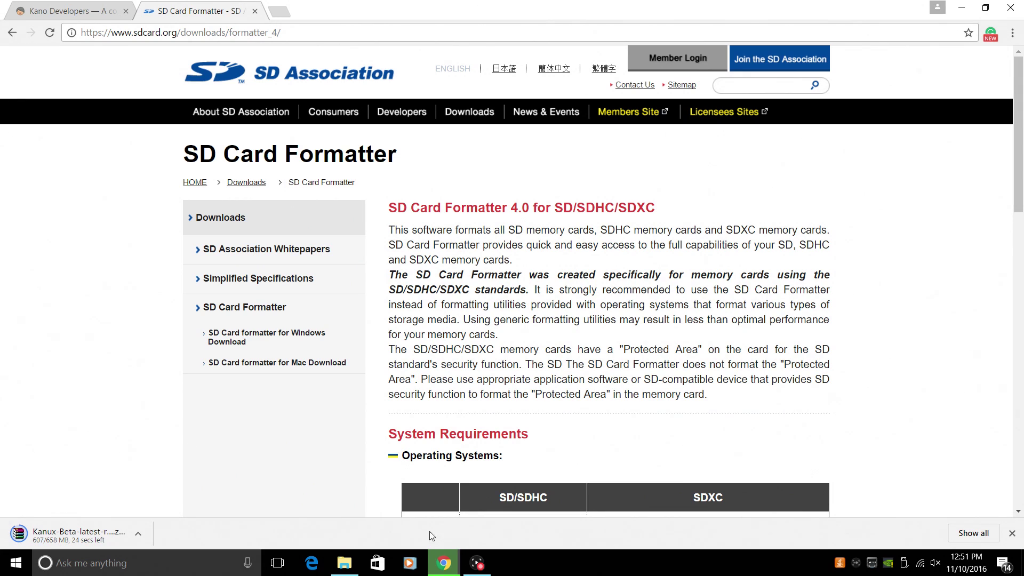
left_click(345, 563)
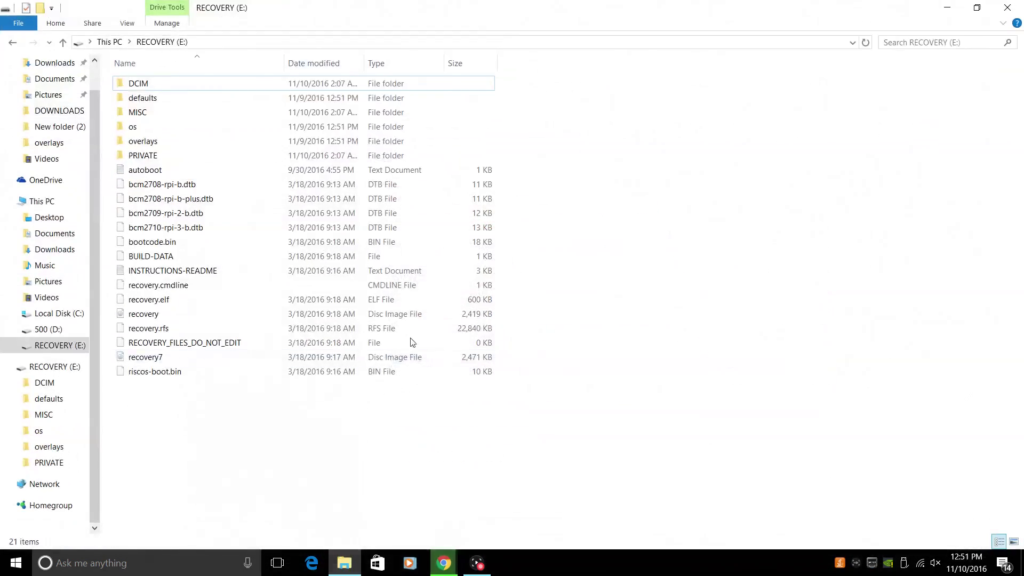
- Check the RECOVERY (E:) drive's space and file system in its Properties
right_click(64, 353)
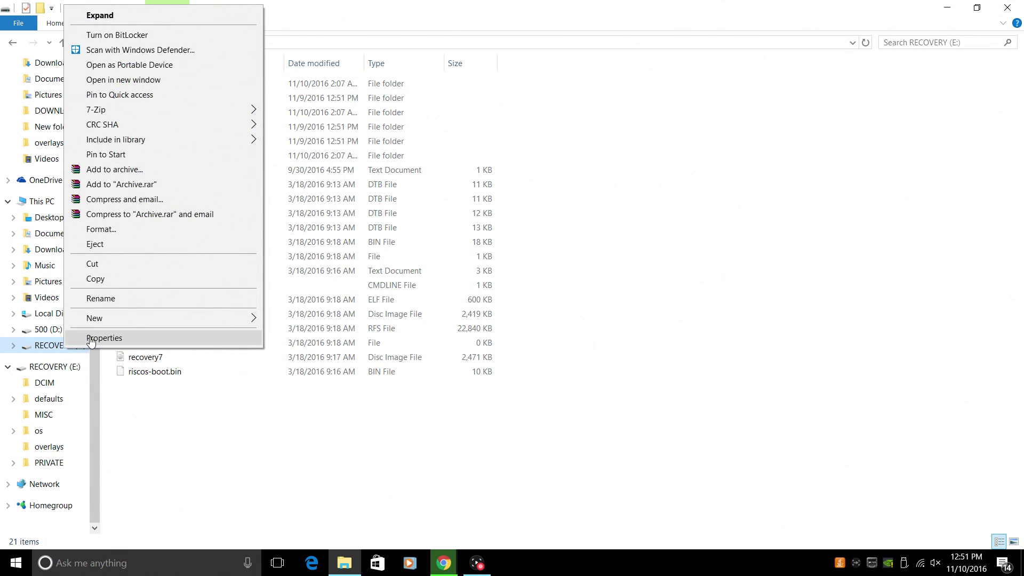
left_click(88, 341)
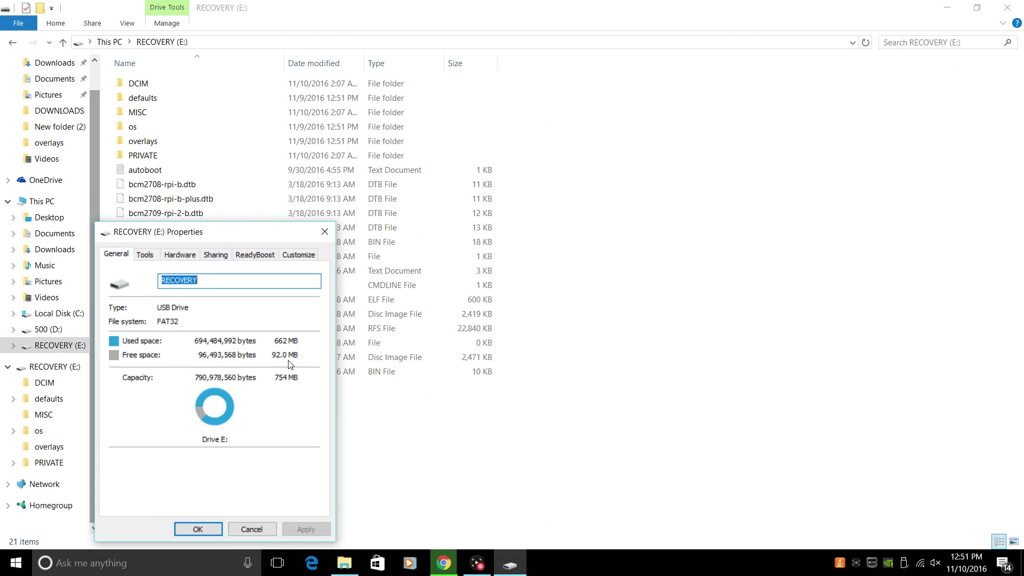
left_click(325, 232)
- Format the RECOVERY (E:) card with volume label 'boot', confirming the data erase
right_click(56, 348)
left_click(104, 225)
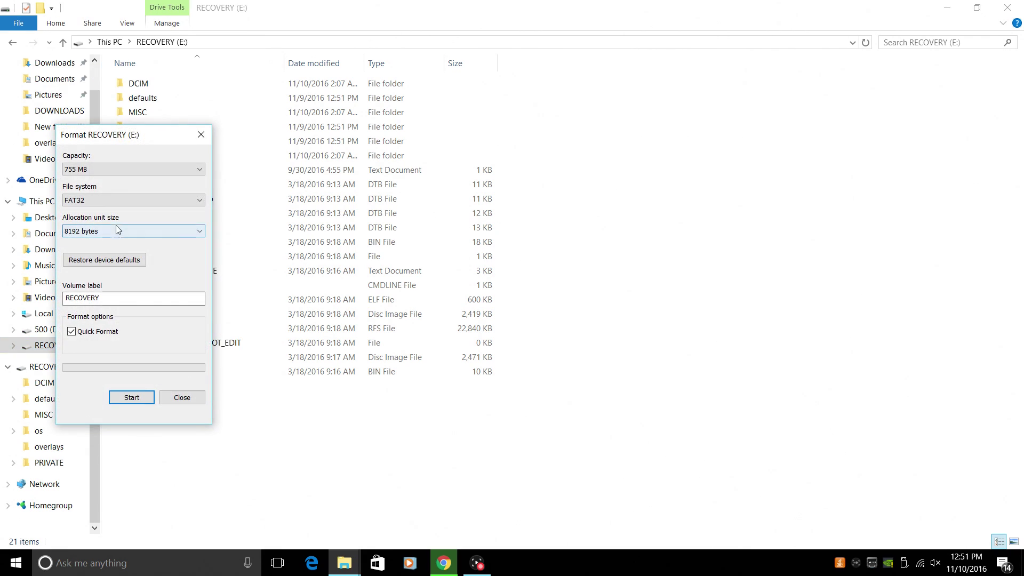
left_click_drag(101, 298, 54, 297)
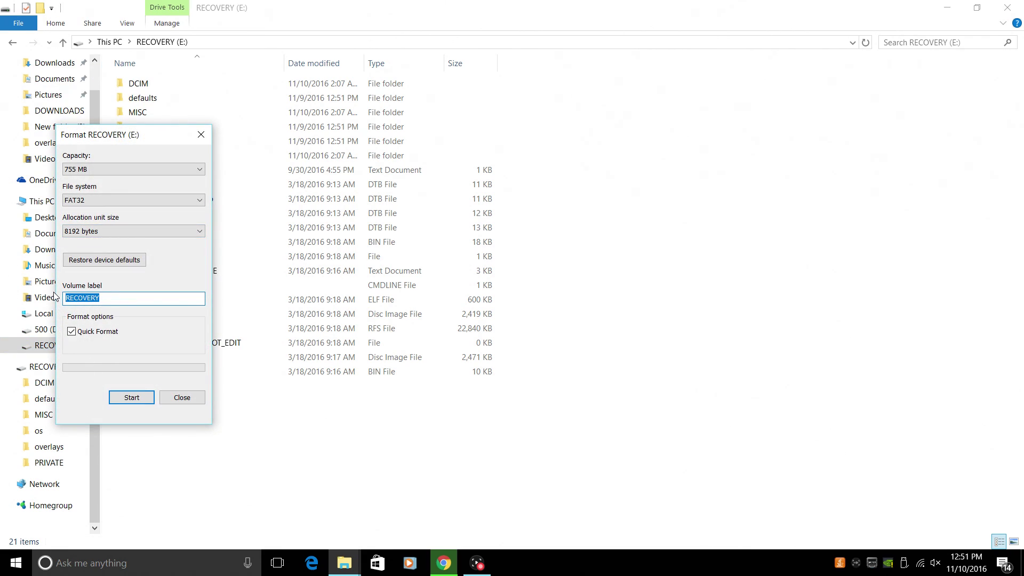
type("boot")
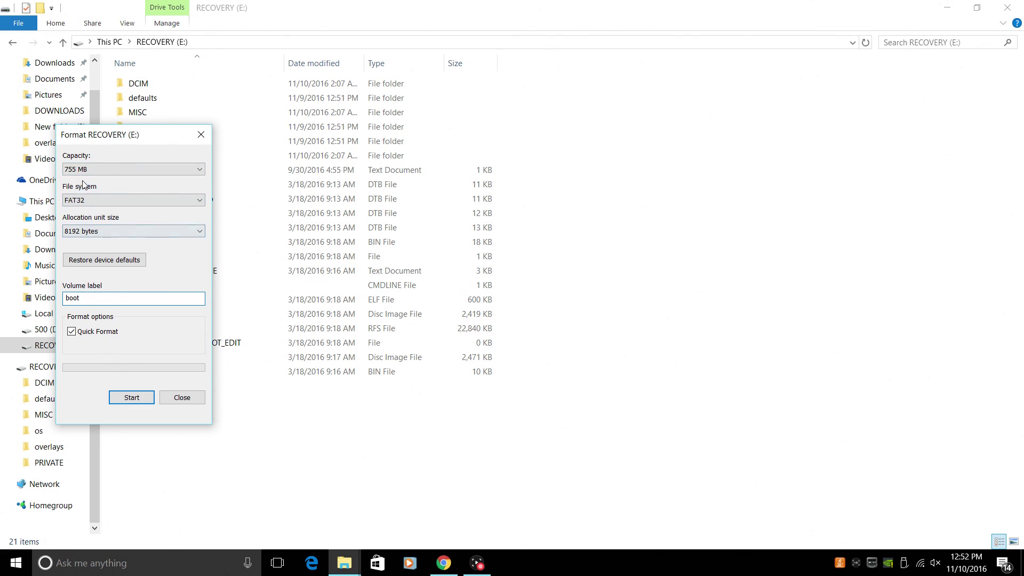
left_click(132, 397)
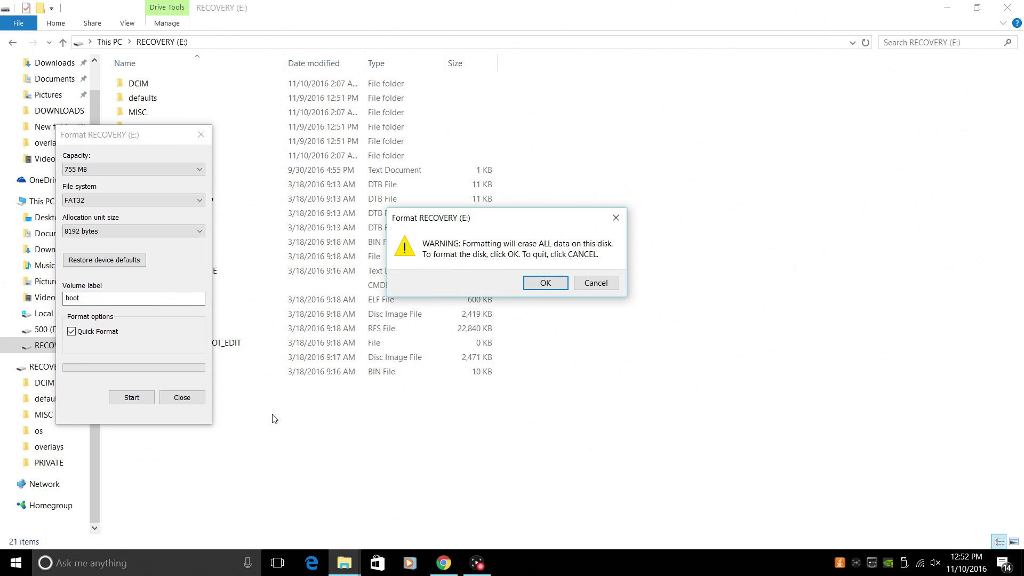
left_click(545, 281)
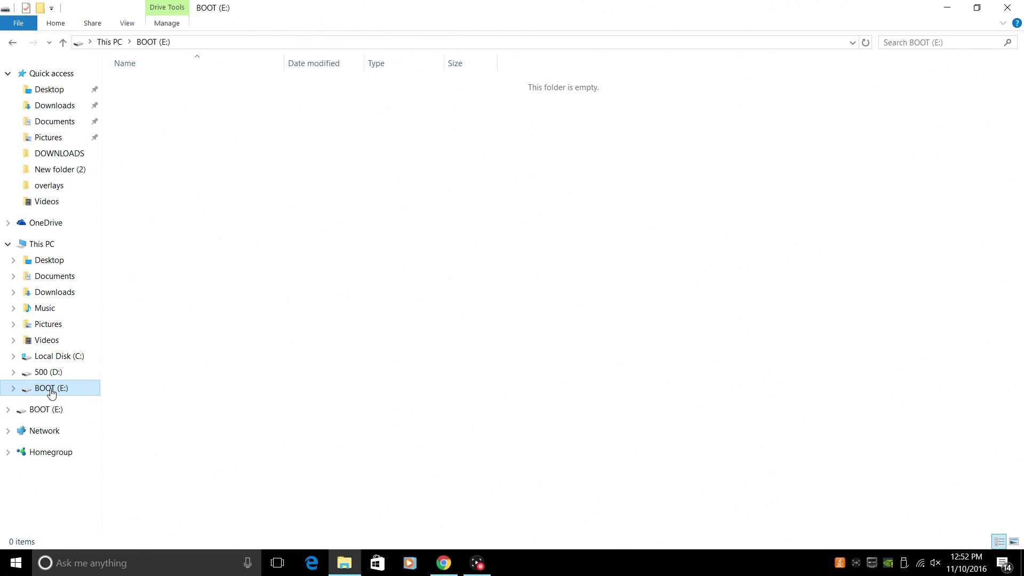
- Verify the freshly formatted BOOT (E:) drive's properties
right_click(51, 393)
left_click(88, 375)
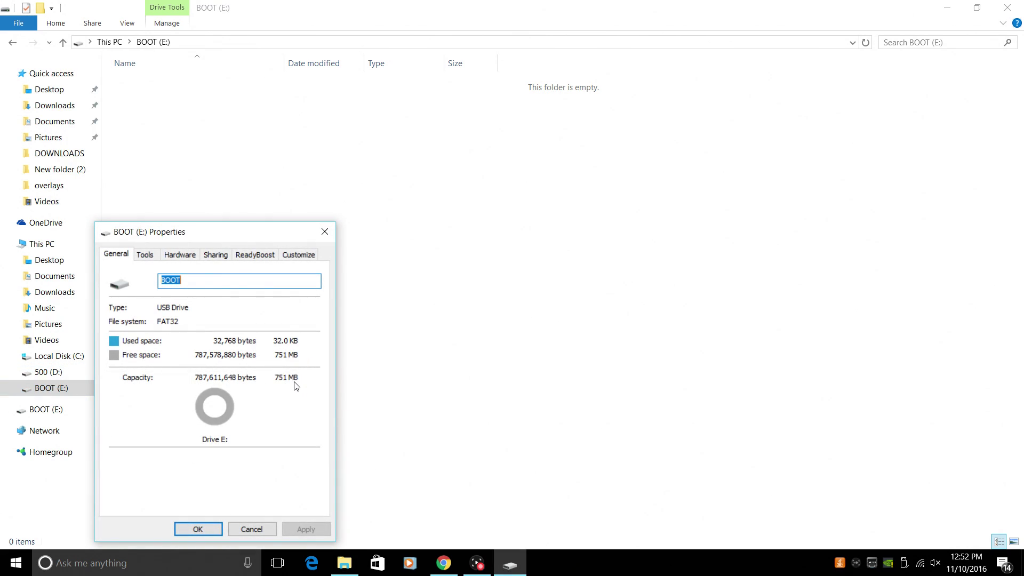
left_click(324, 232)
- Minimize File Explorer, quick-format drive E: in SDFormatter to 14.9 GB FAT32, then exit it
left_click(948, 7)
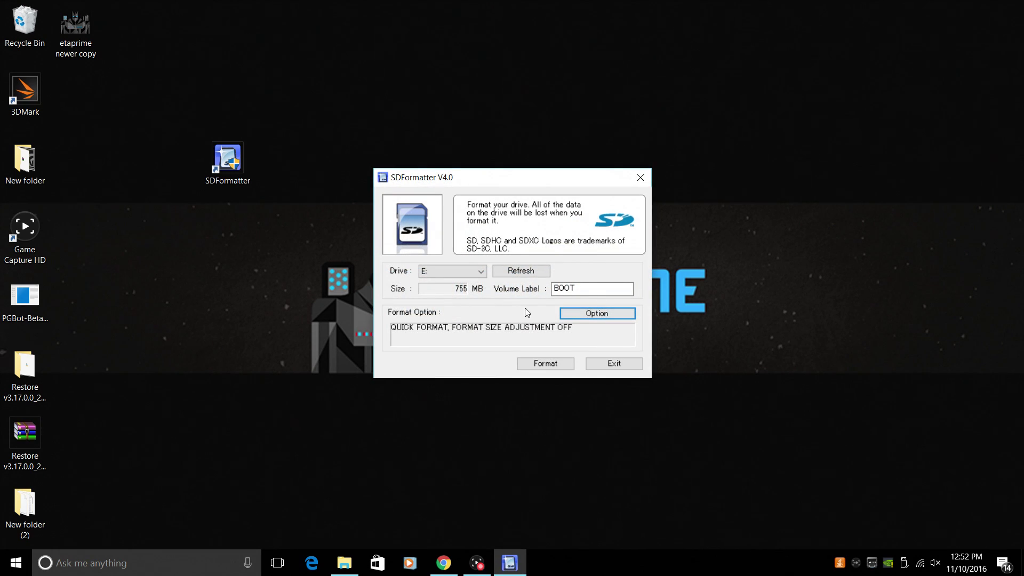
left_click(479, 273)
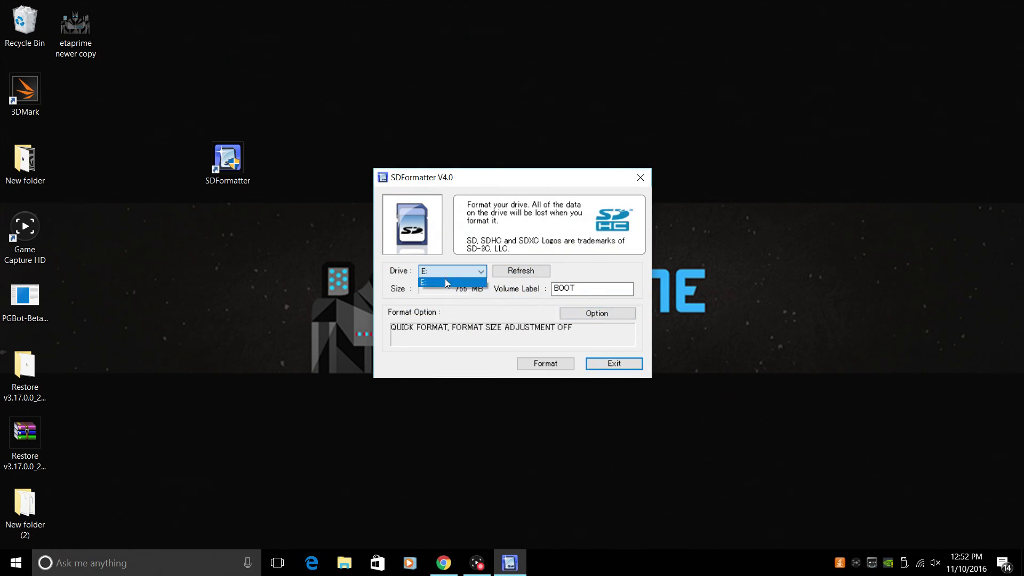
left_click(464, 273)
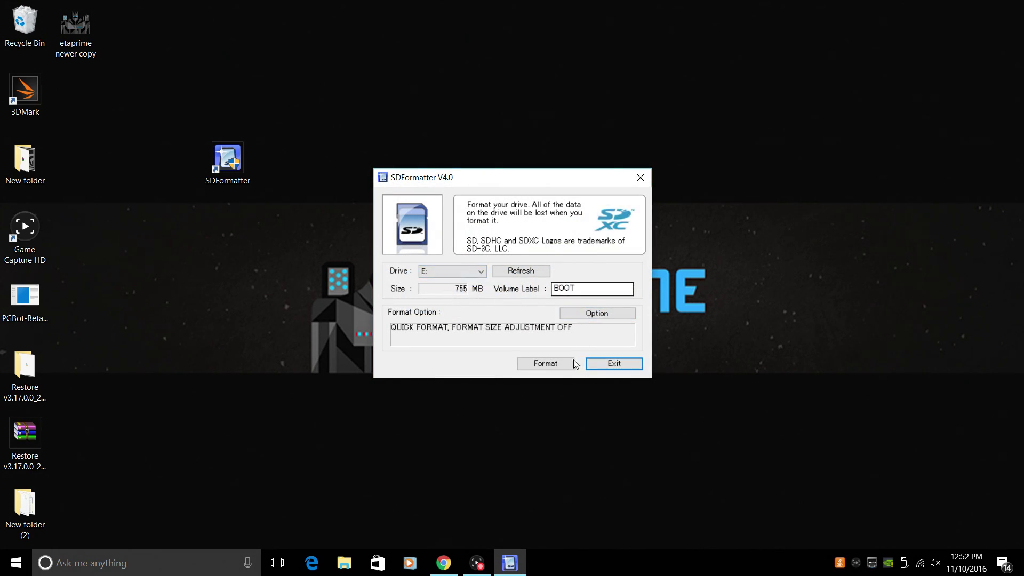
left_click(552, 360)
left_click(520, 311)
left_click(518, 310)
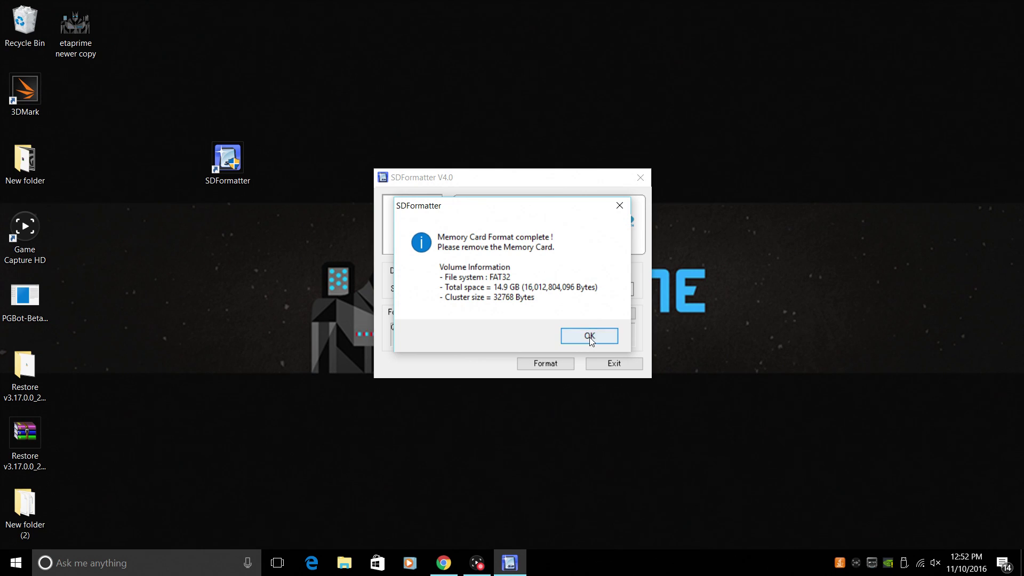
left_click(590, 336)
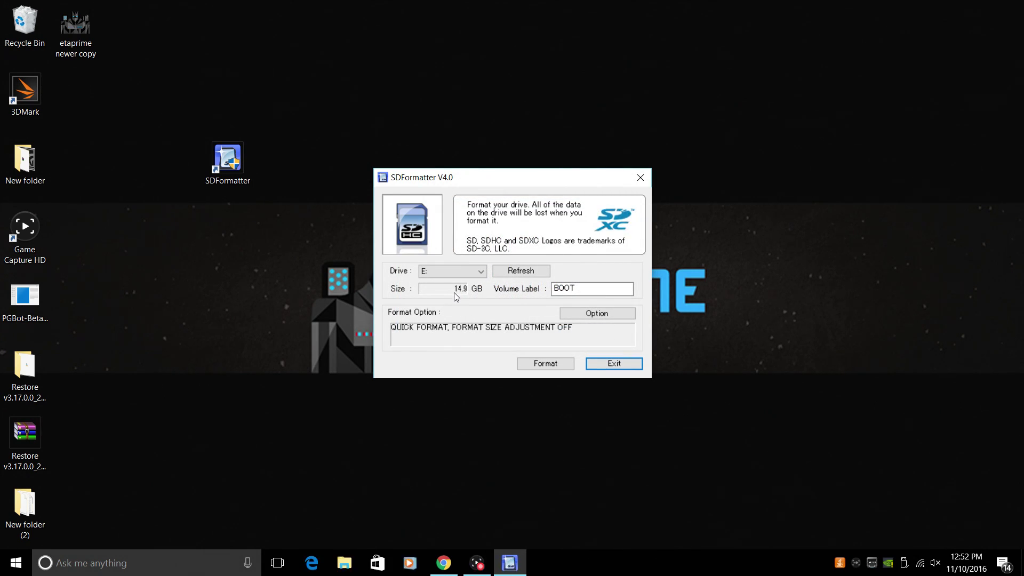
left_click(640, 177)
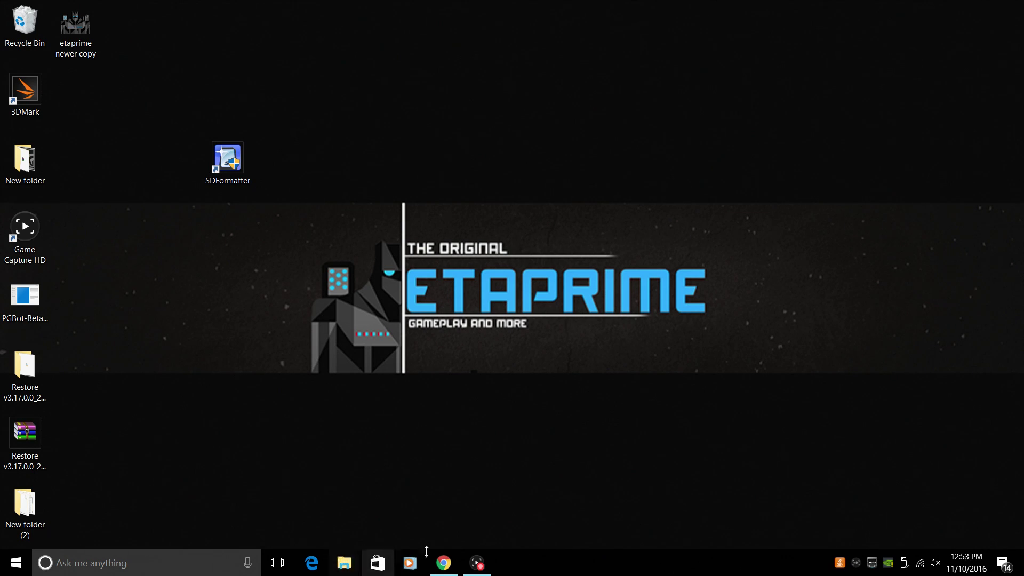
- Drag the Kanux-Beta-latest-release_noobs download onto the desktop and minimize Chrome
left_click(451, 573)
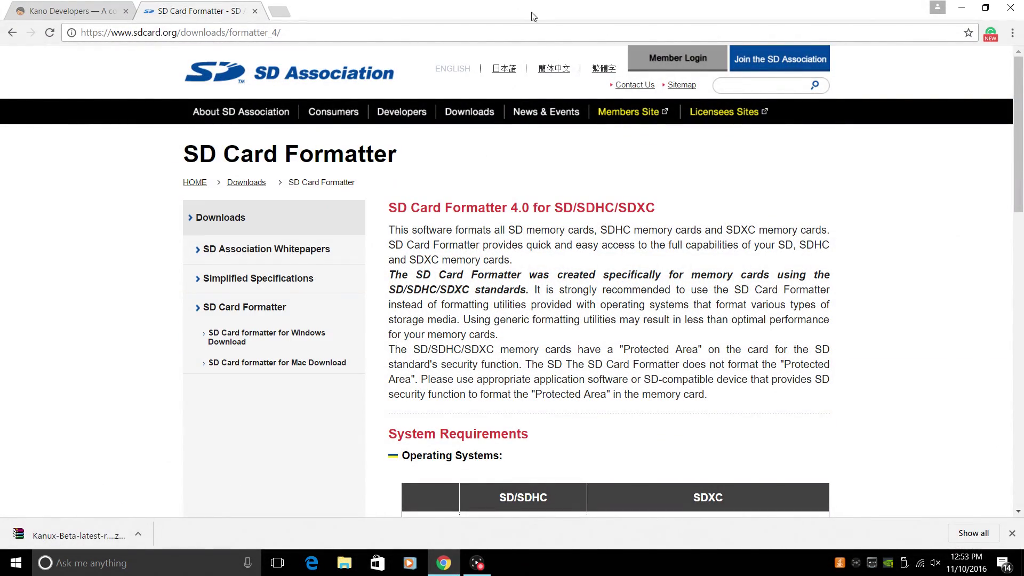
left_click_drag(531, 14, 641, 22)
left_click_drag(453, 533, 347, 173)
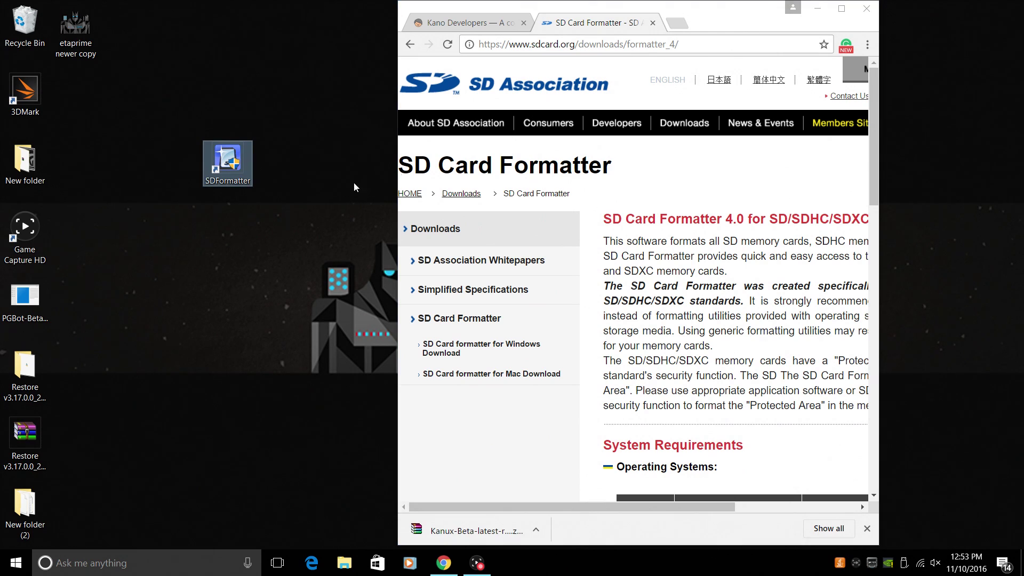
left_click(817, 11)
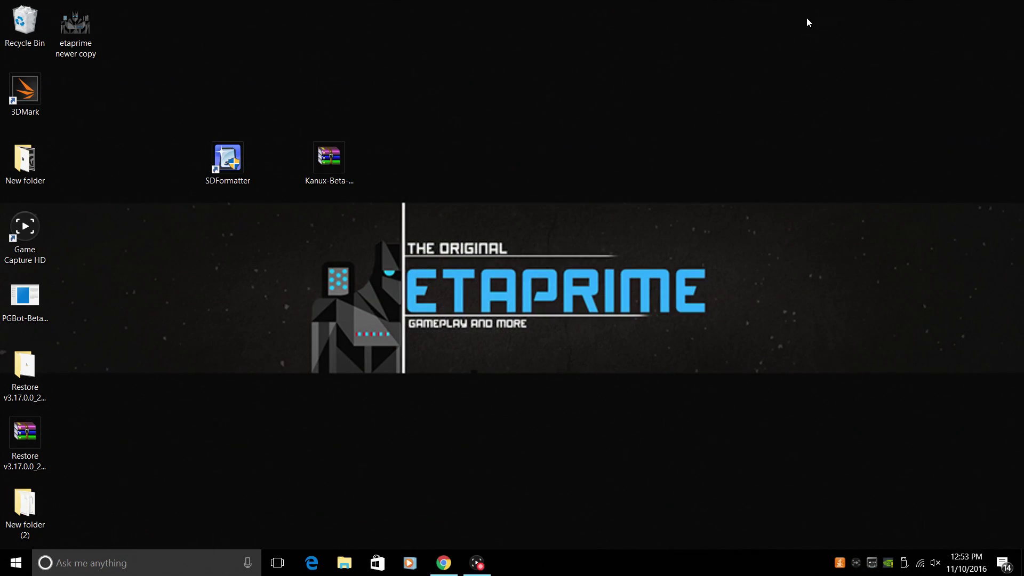
- Open the empty BOOT (E:) card in a new File Explorer window
right_click(342, 565)
left_click(333, 513)
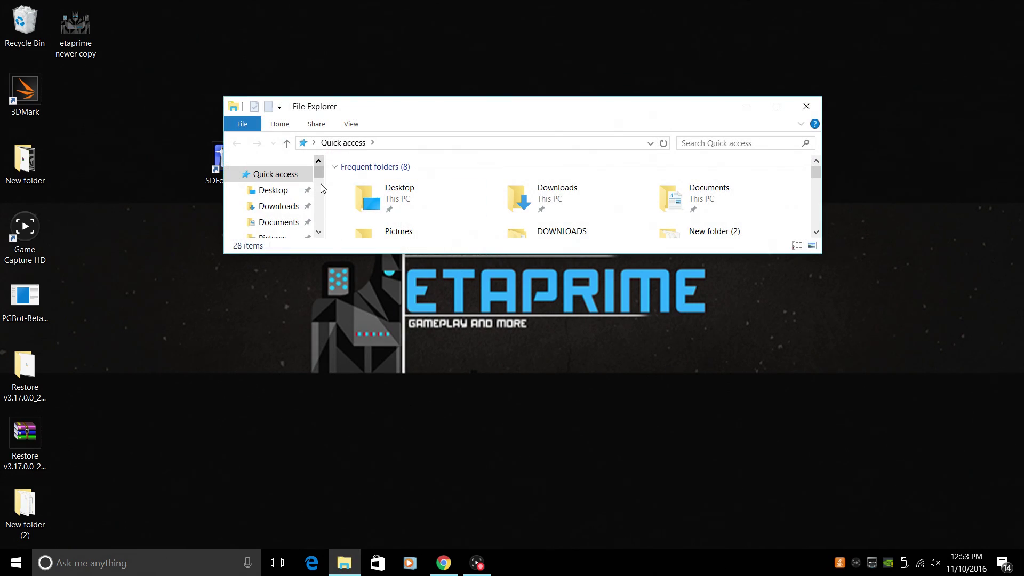
left_click_drag(319, 172, 322, 221)
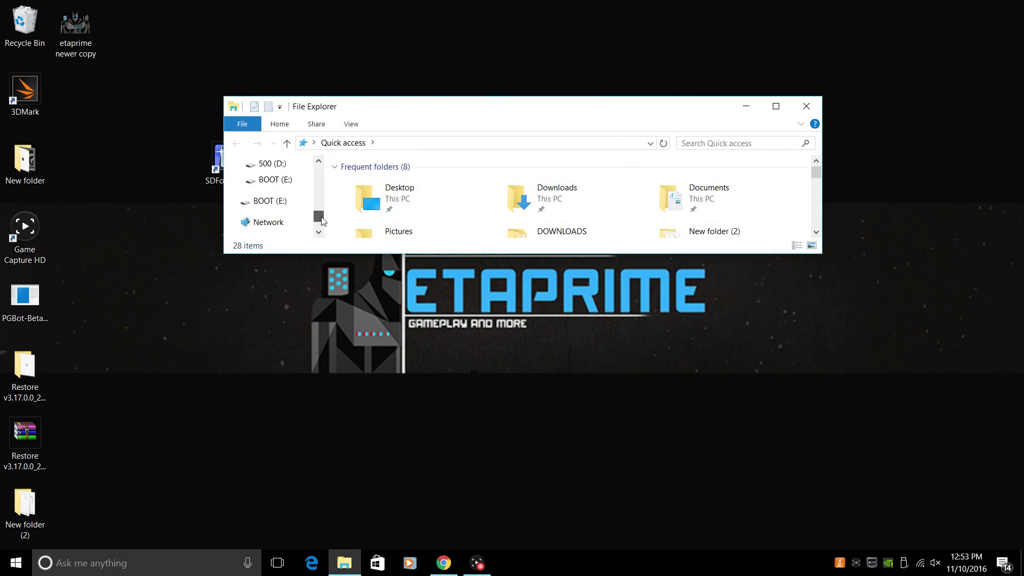
left_click(282, 180)
- Snap BOOT (E:) to the right half and extract the archive to Kanux-Beta-latest-release_noobs
left_click_drag(505, 118, 1020, 214)
left_click(819, 166)
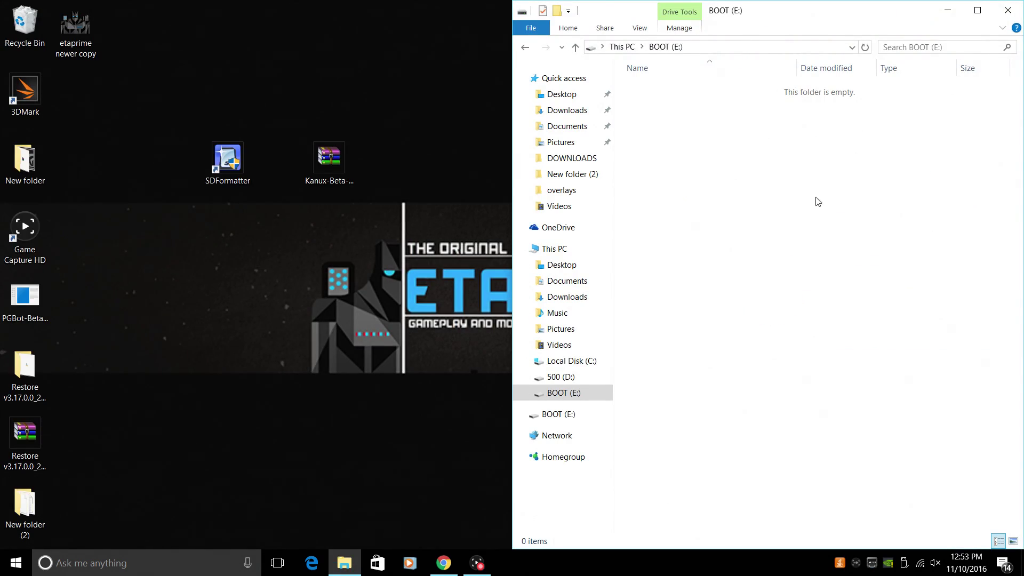
right_click(325, 166)
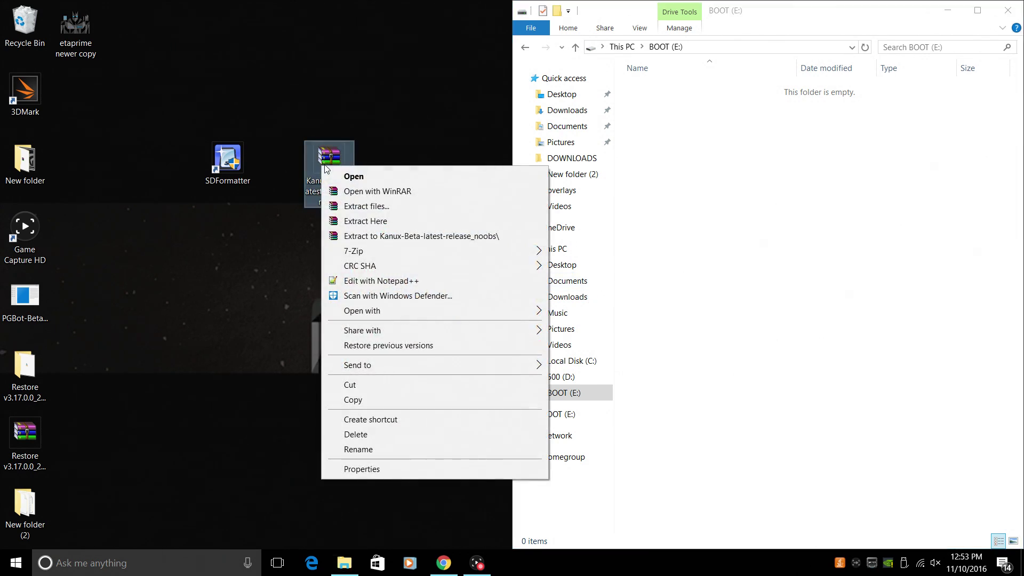
left_click(398, 238)
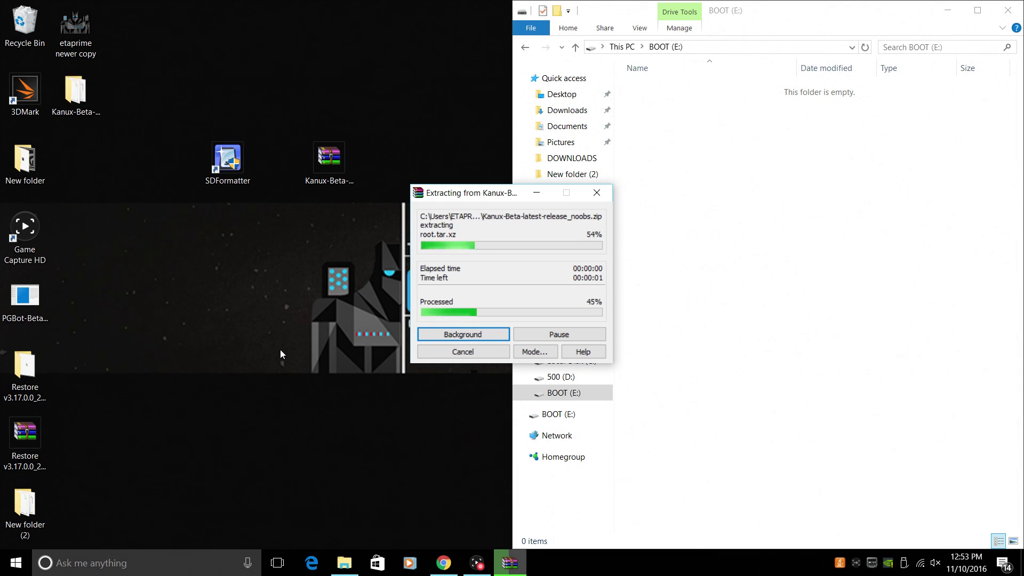
- Snap the extracted Kanux-Beta folder left and copy all 18 items onto BOOT (E:)
double_click(76, 101)
left_click_drag(427, 141, 7, 137)
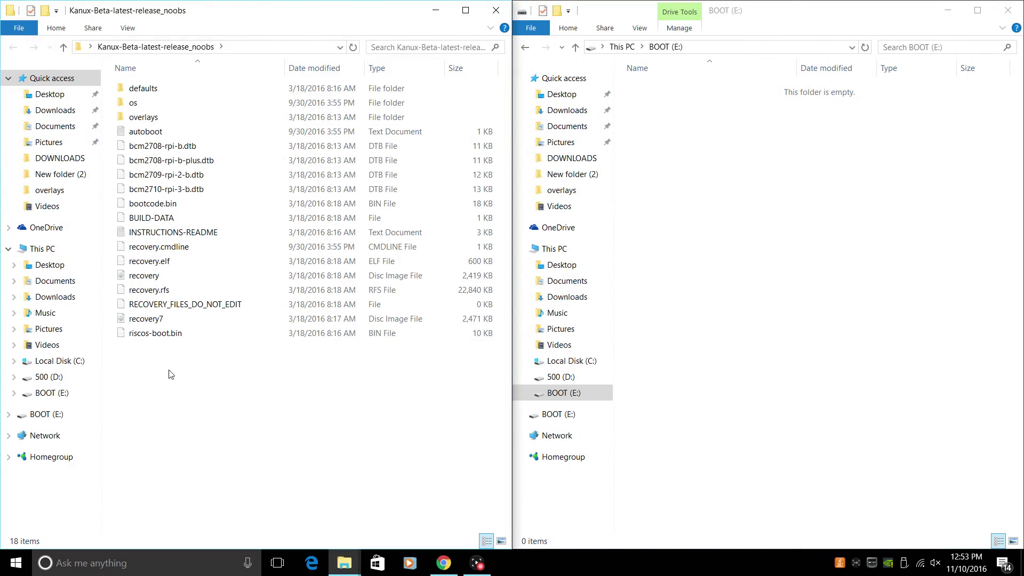
left_click_drag(177, 380, 121, 67)
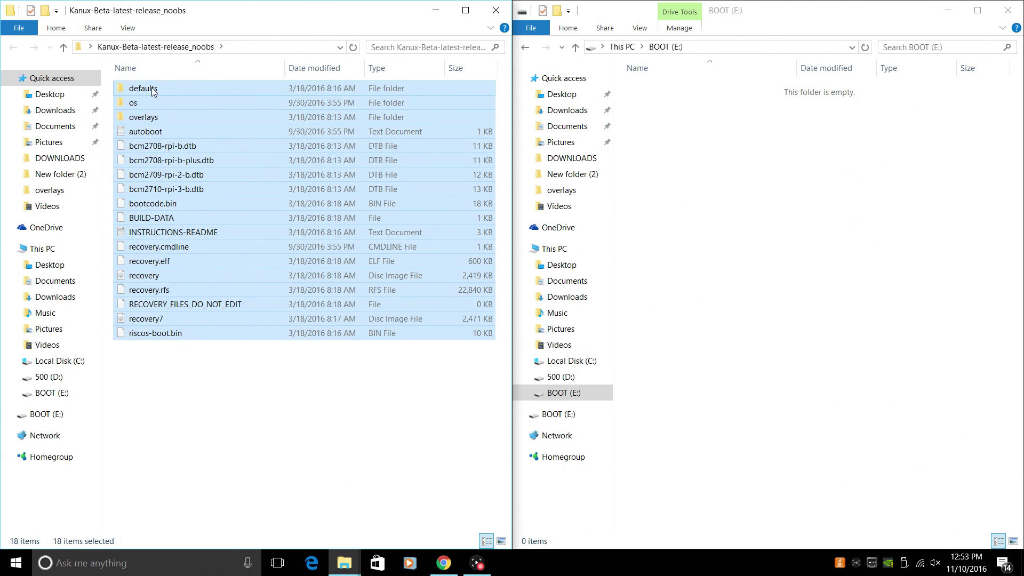
left_click_drag(153, 91, 779, 240)
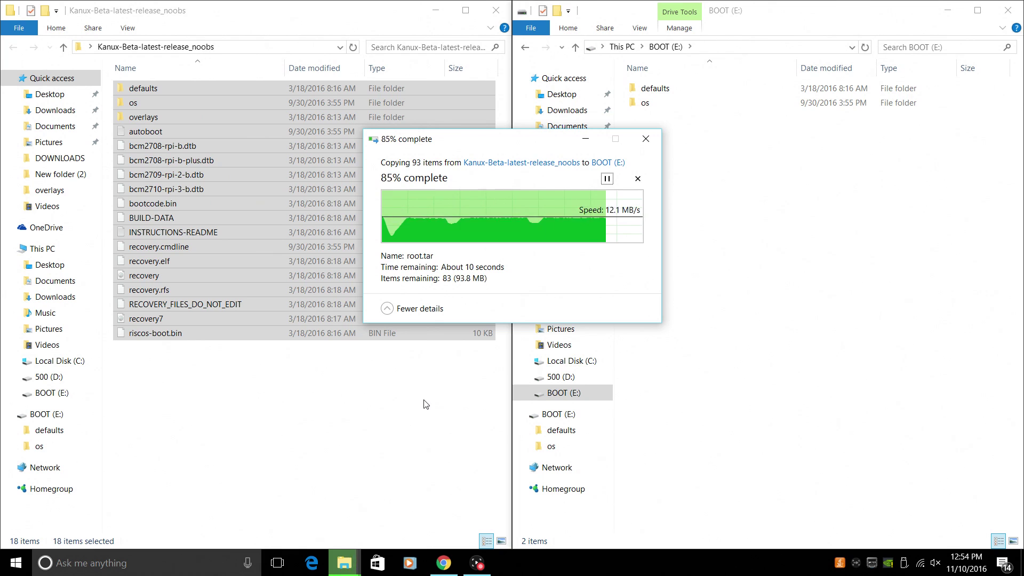
- Clear the selections in both windows and close the Kanux-Beta folder window
left_click(373, 396)
left_click_drag(193, 368, 129, 88)
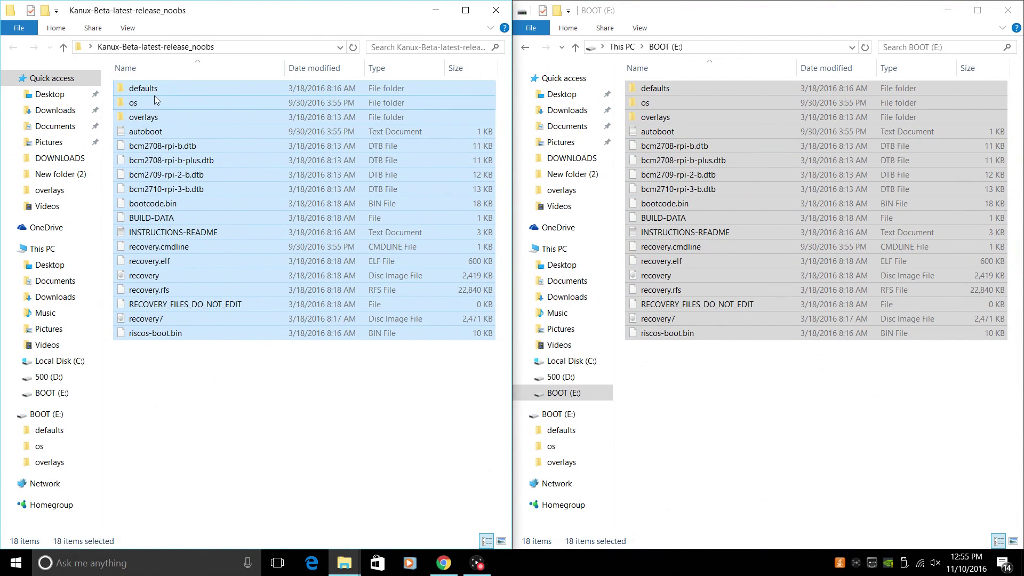
left_click(760, 425)
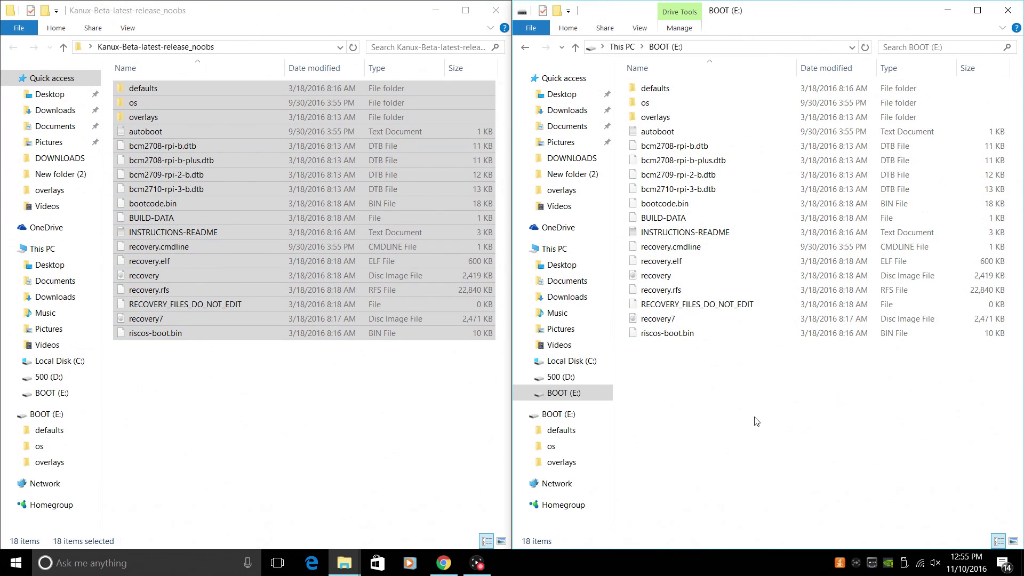
left_click(498, 13)
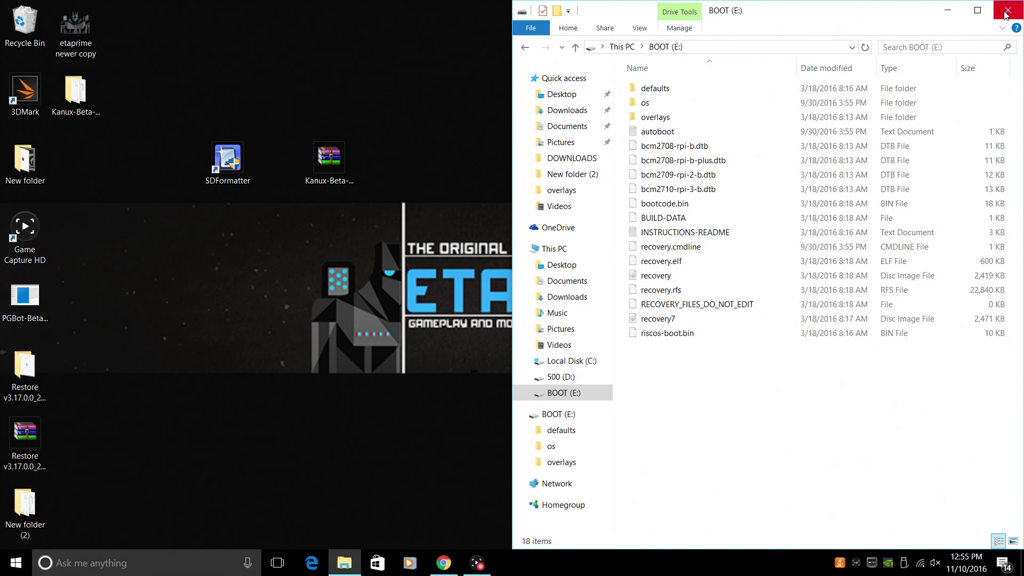
- Close the BOOT (E:) window so the card can be ejected
left_click(1006, 12)
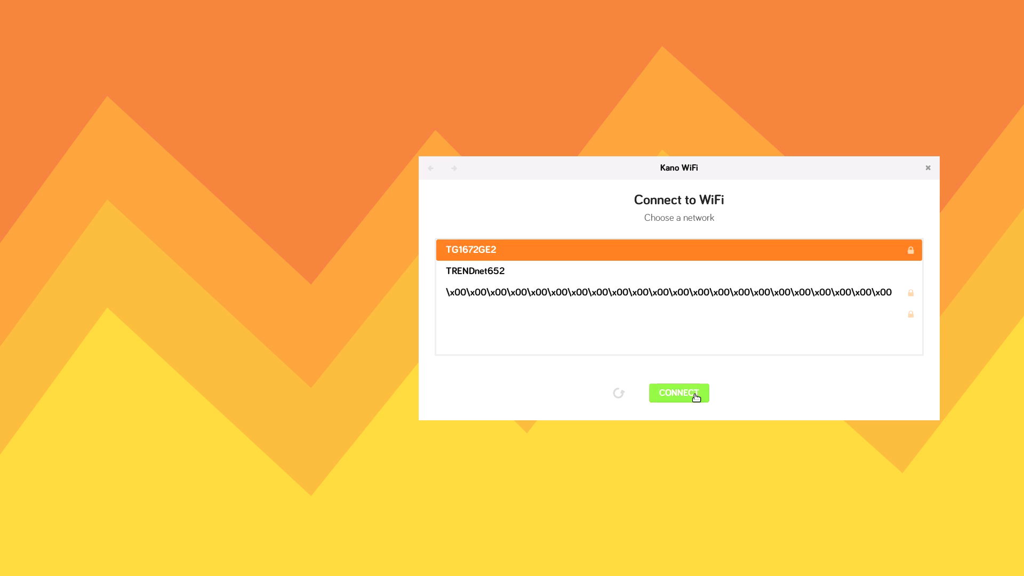
left_click(511, 403)
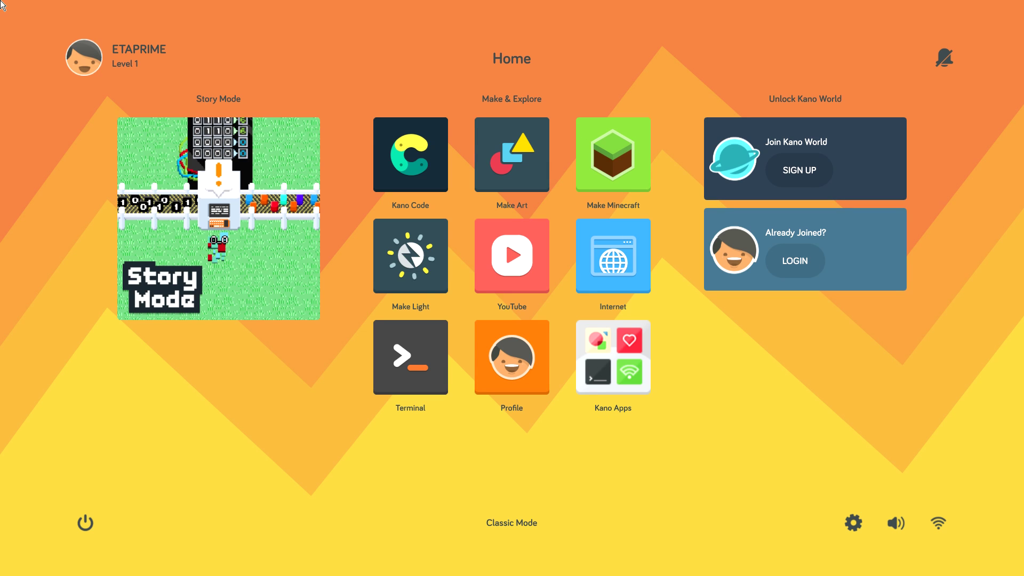